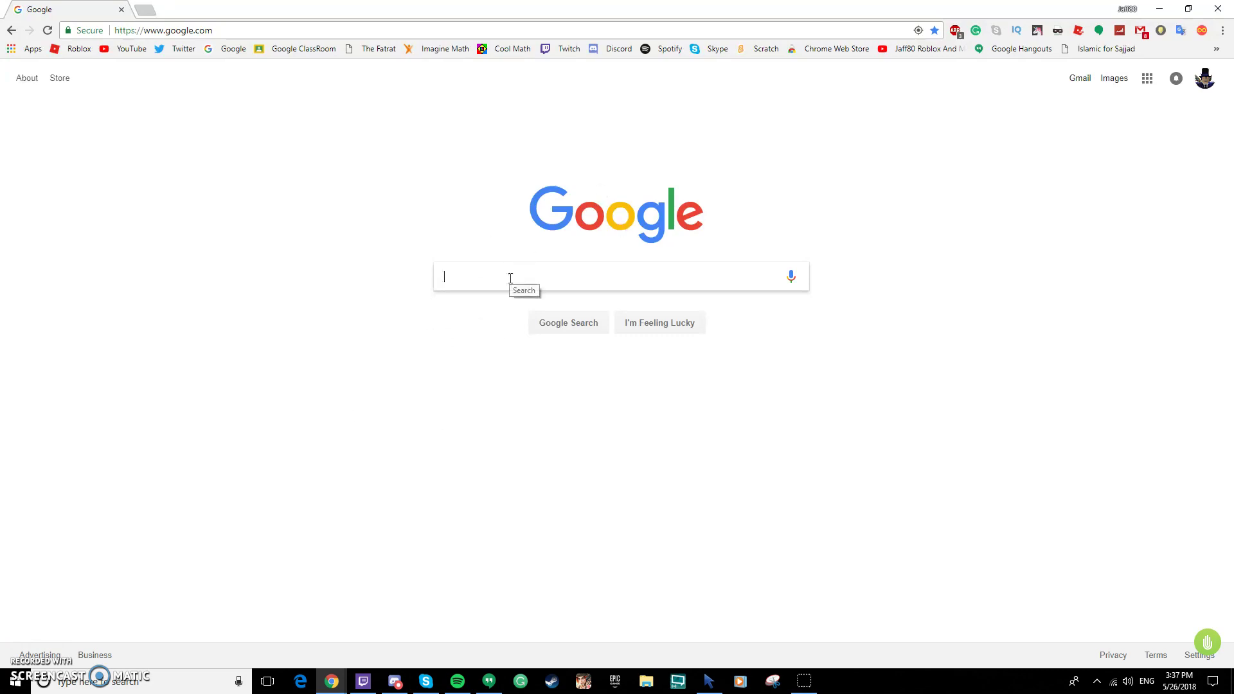
# - Search Google for 'croxy proxy' and open a second tab on the Google homepage
pyautogui.write('crox')
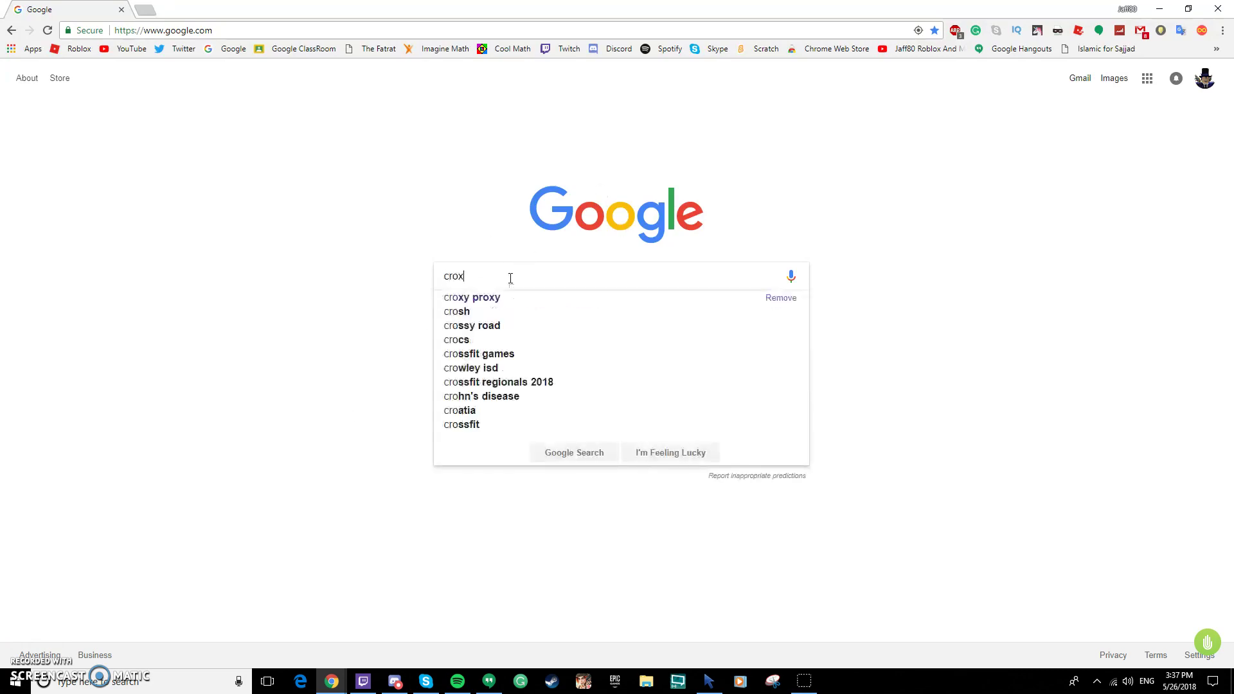
pyautogui.write('y proxy')
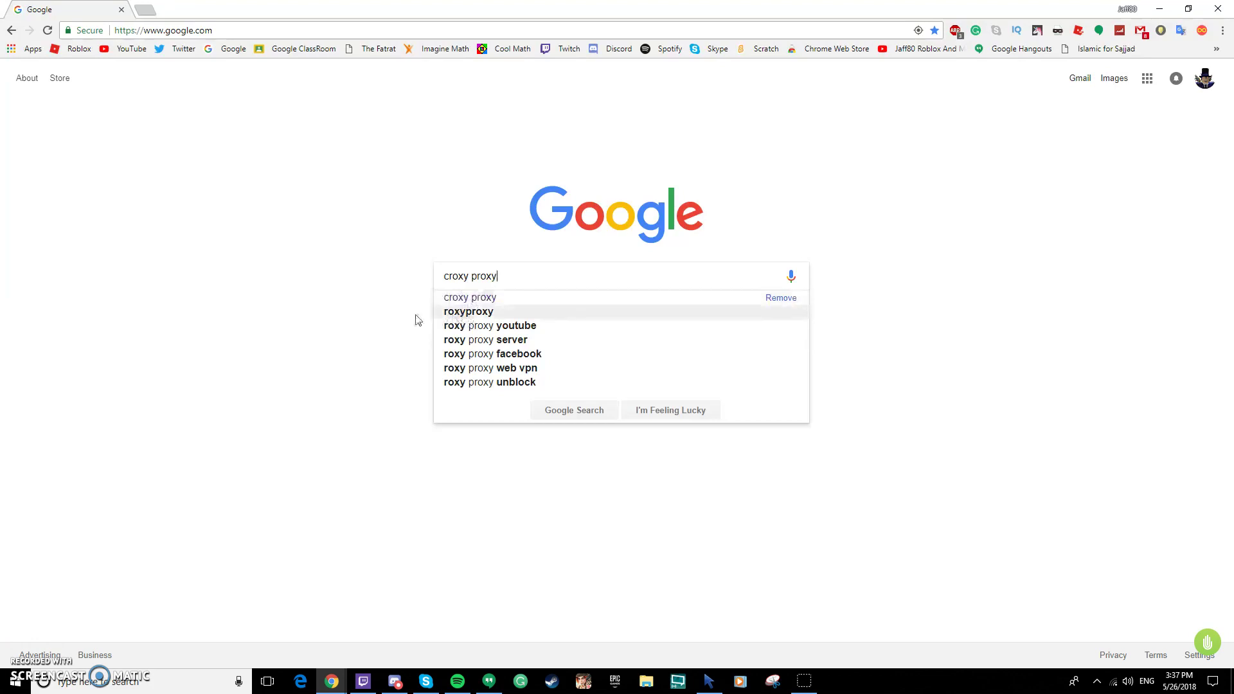
pyautogui.click(479, 297)
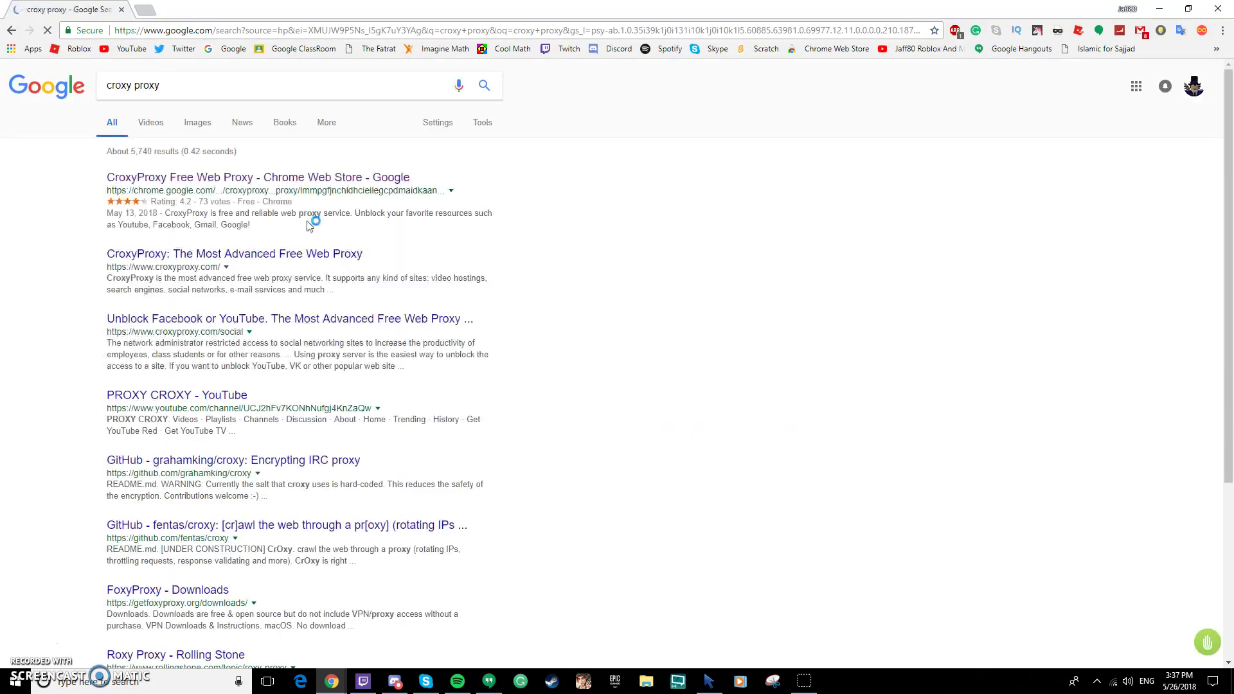
pyautogui.moveTo(441, 173); pyautogui.dragTo(102, 152)
pyautogui.click(75, 207)
pyautogui.middleClick(222, 48)
pyautogui.click(200, 10)
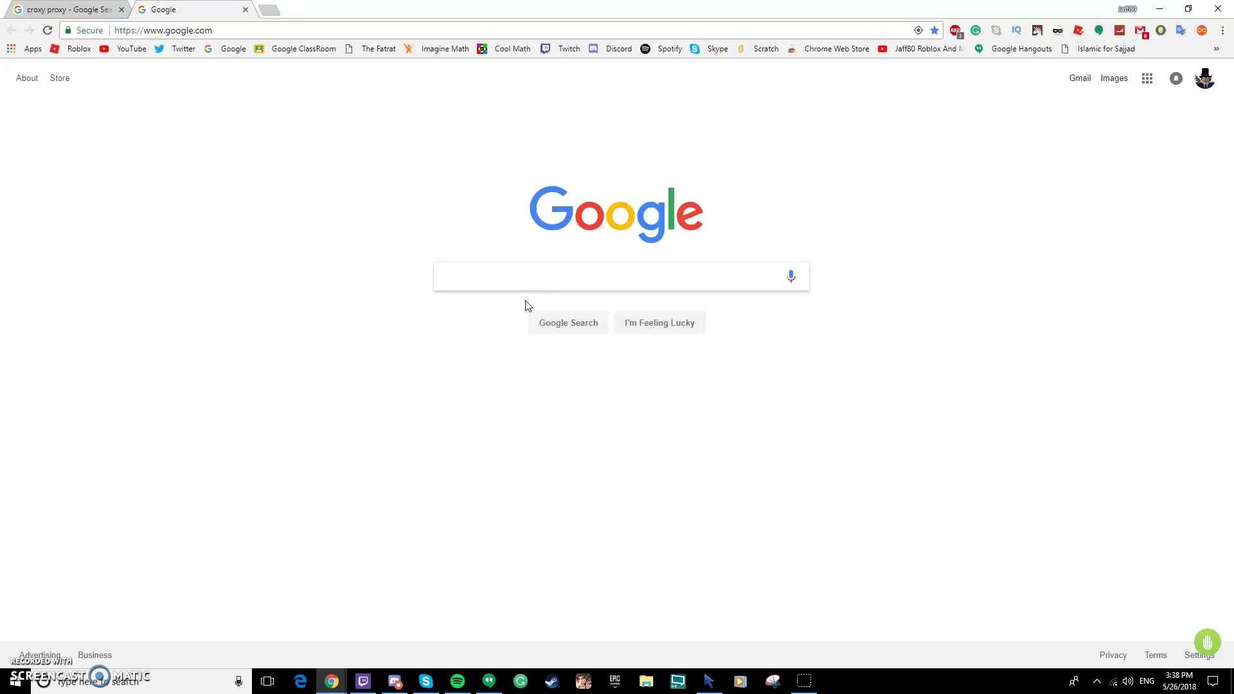
# - Search Google for 'google chrome web store' and open the Chrome Web Store result
pyautogui.write('googl')
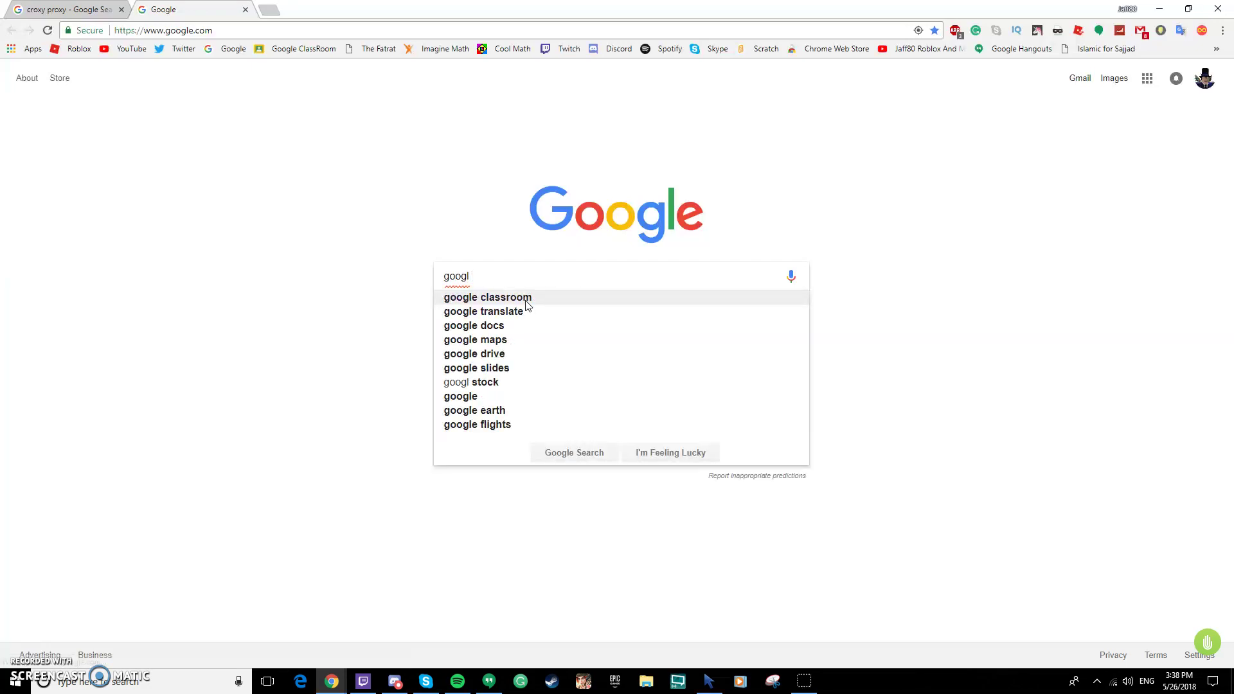
pyautogui.write('e chro')
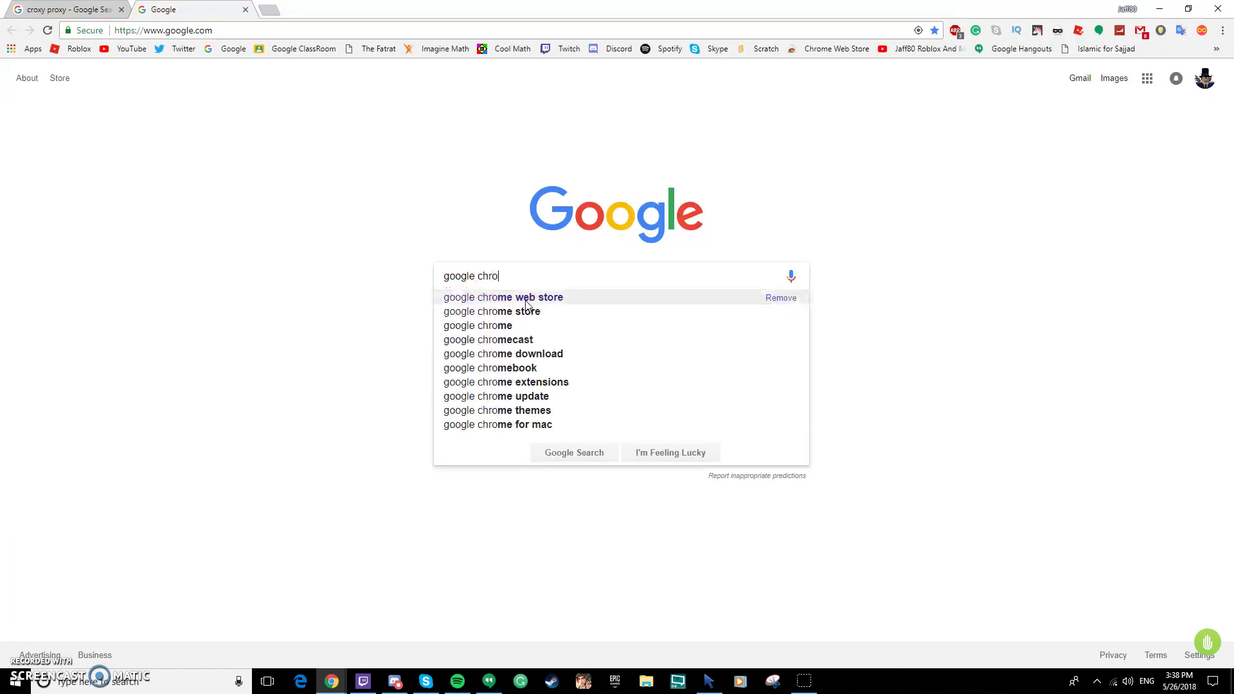
pyautogui.click(526, 301)
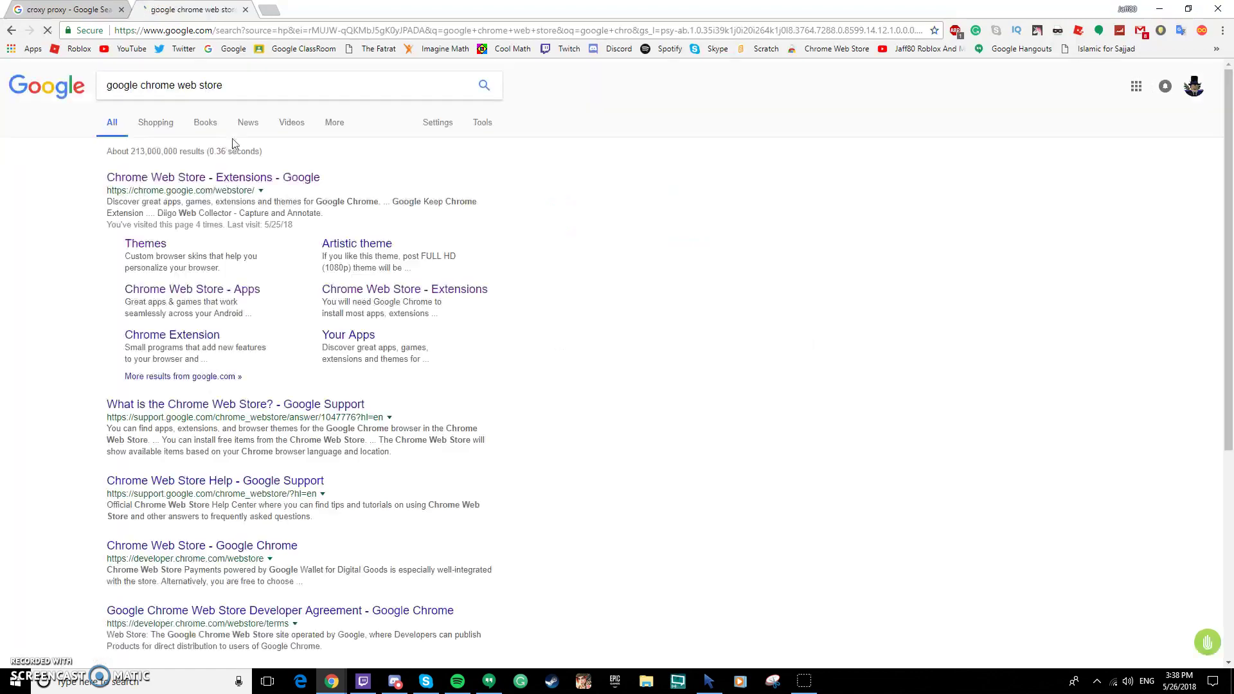
pyautogui.click(258, 184)
# - Copy the 'CroxyProxy Free Web Proxy' result title from the croxy proxy results tab
pyautogui.hotkey('ctrl', '1')
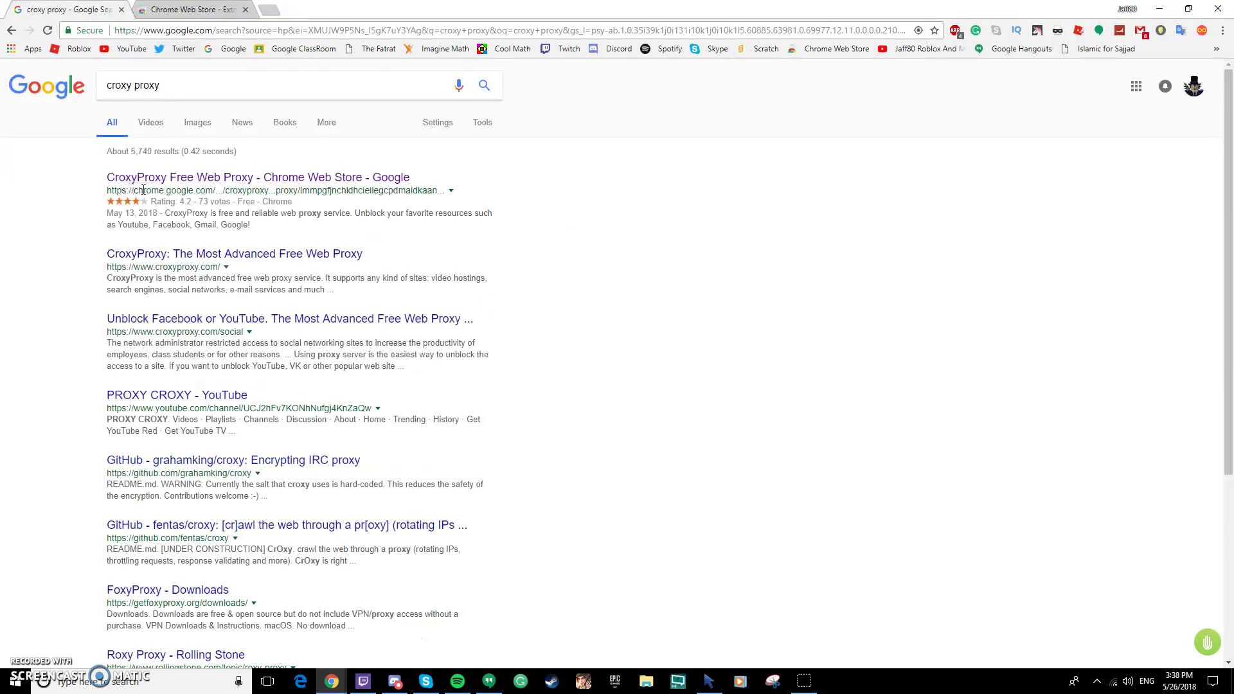
pyautogui.moveTo(88, 181); pyautogui.dragTo(255, 182)
pyautogui.hotkey('ctrl', 'c')
pyautogui.rightClick(216, 178)
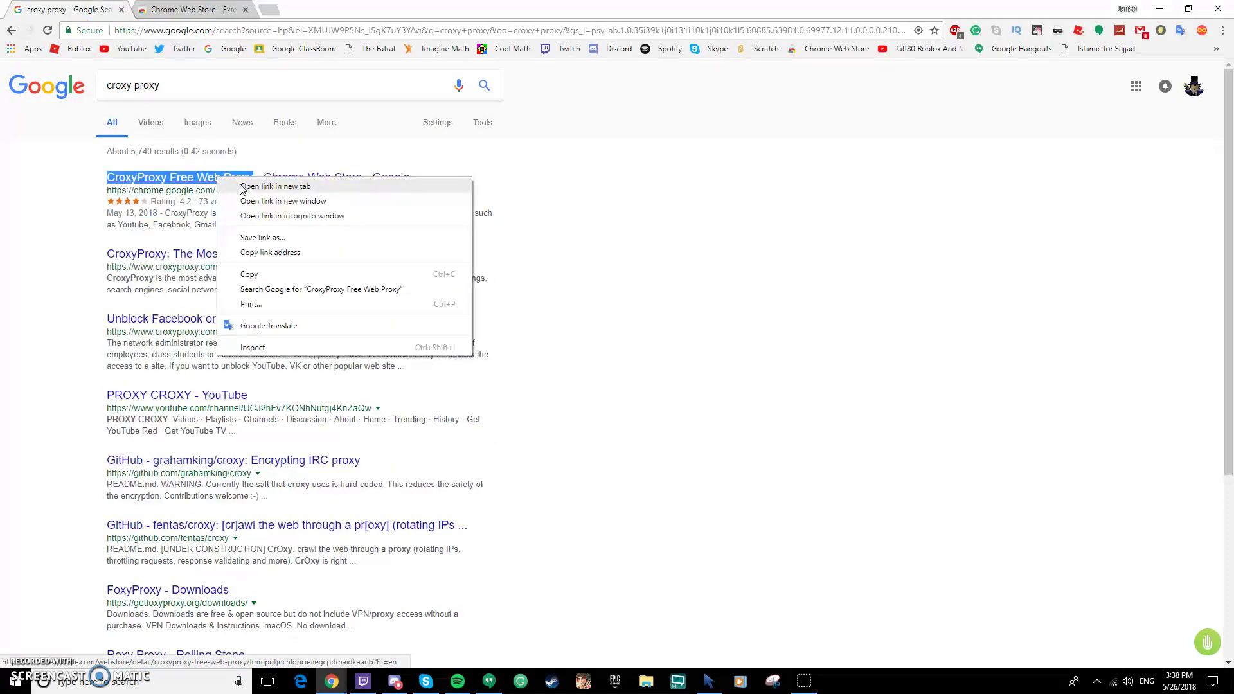
pyautogui.click(250, 274)
pyautogui.click(186, 9)
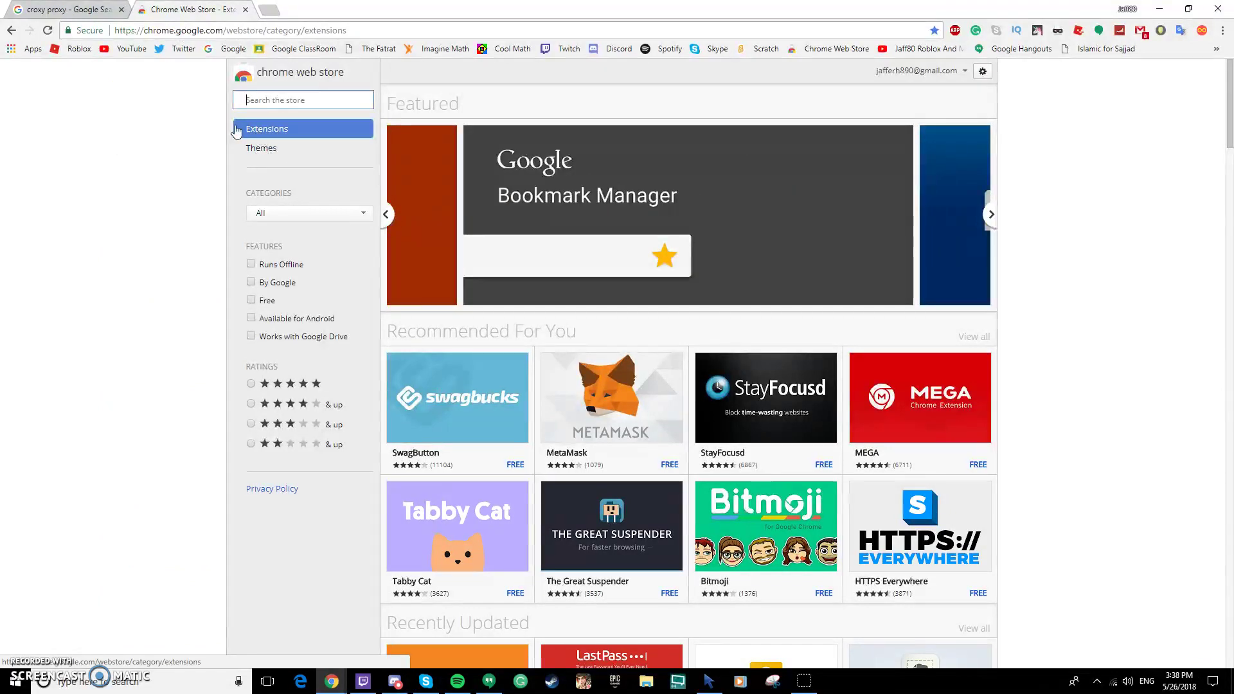
# - Paste 'CroxyProxy Free Web Proxy' into the store search and run the search
pyautogui.click(281, 95)
pyautogui.hotkey('ctrl', 'v')
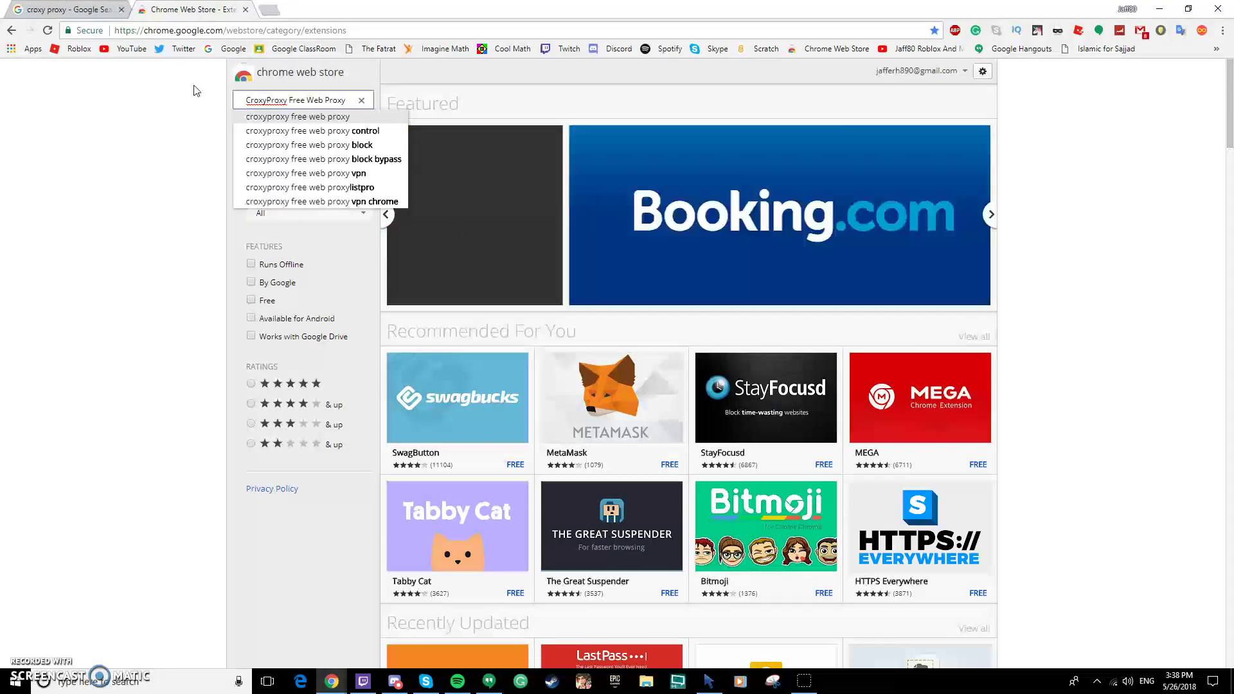
pyautogui.hotkey('ctrl', 'shift', 'Tab')
pyautogui.hotkey('ctrl', 'Tab')
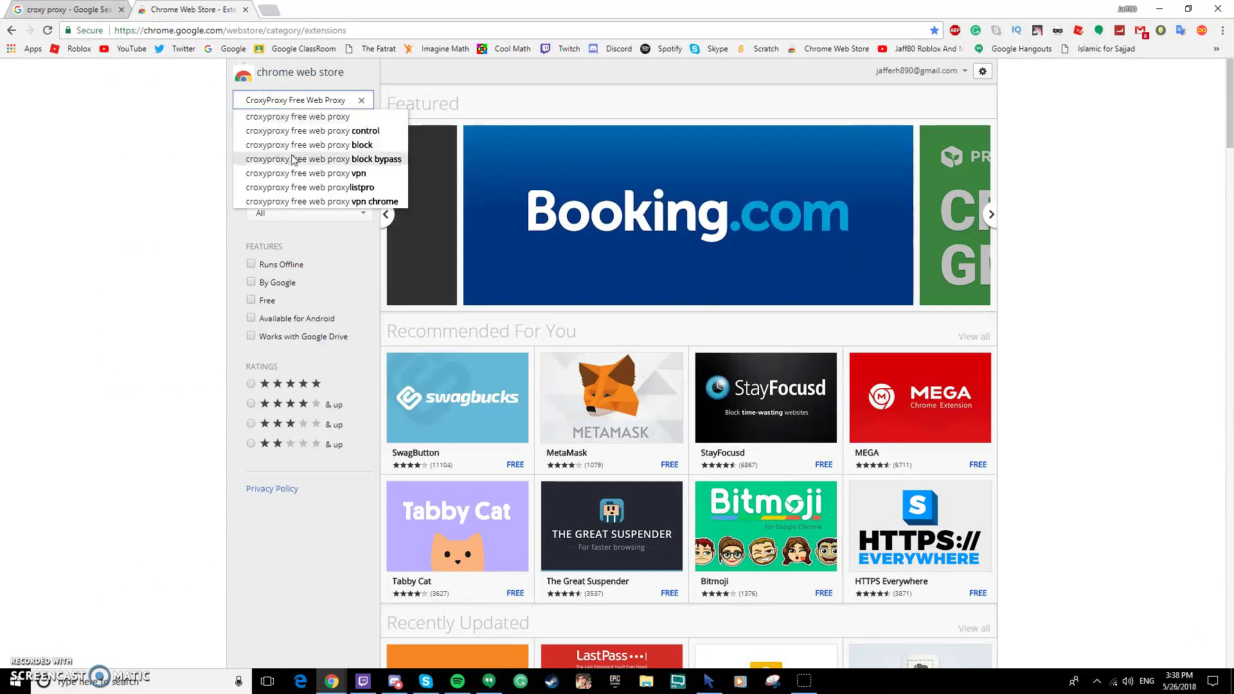
pyautogui.hotkey('ctrl', 'shift', 'Tab')
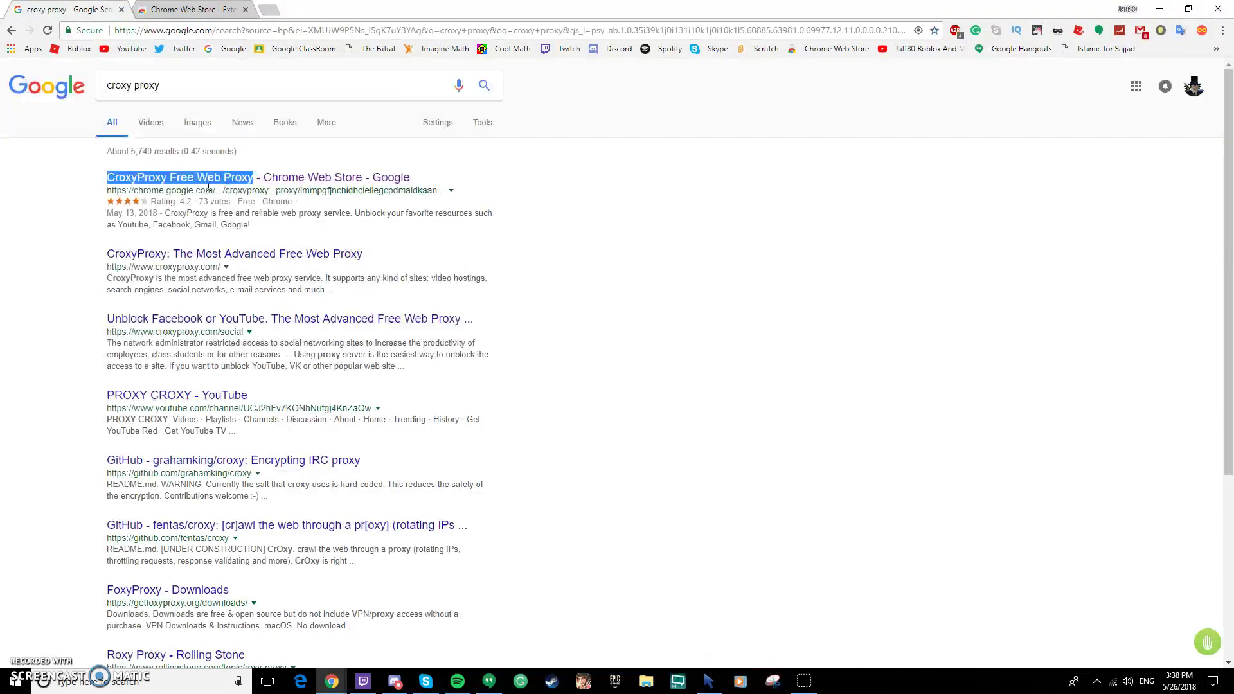
pyautogui.hotkey('ctrl', 'Tab')
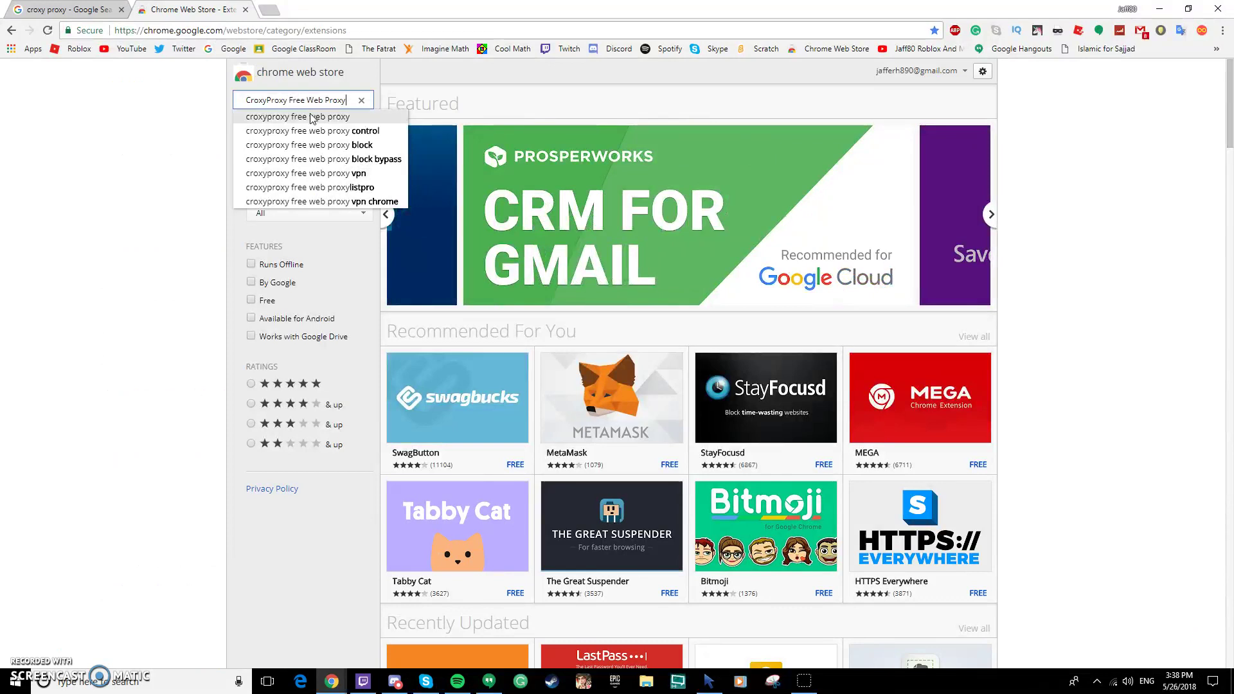
pyautogui.click(312, 121)
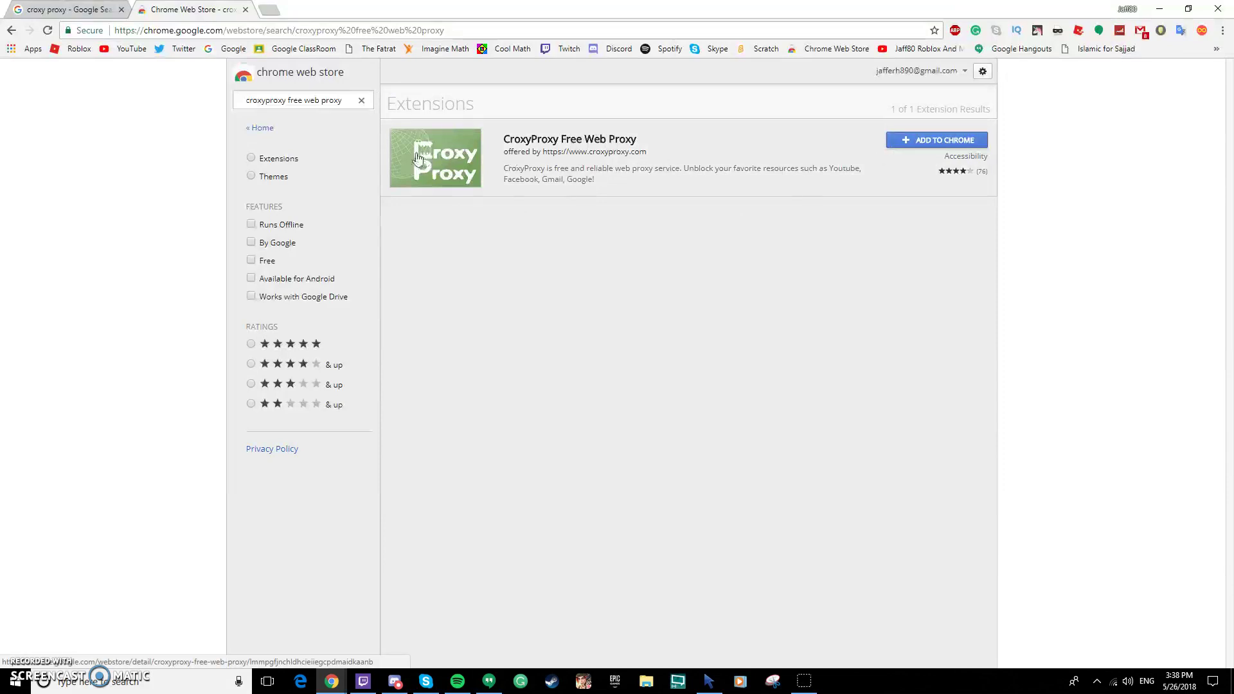
# - Open the CroxyProxy Free Web Proxy extension page and add the extension to Chrome
pyautogui.click(109, 10)
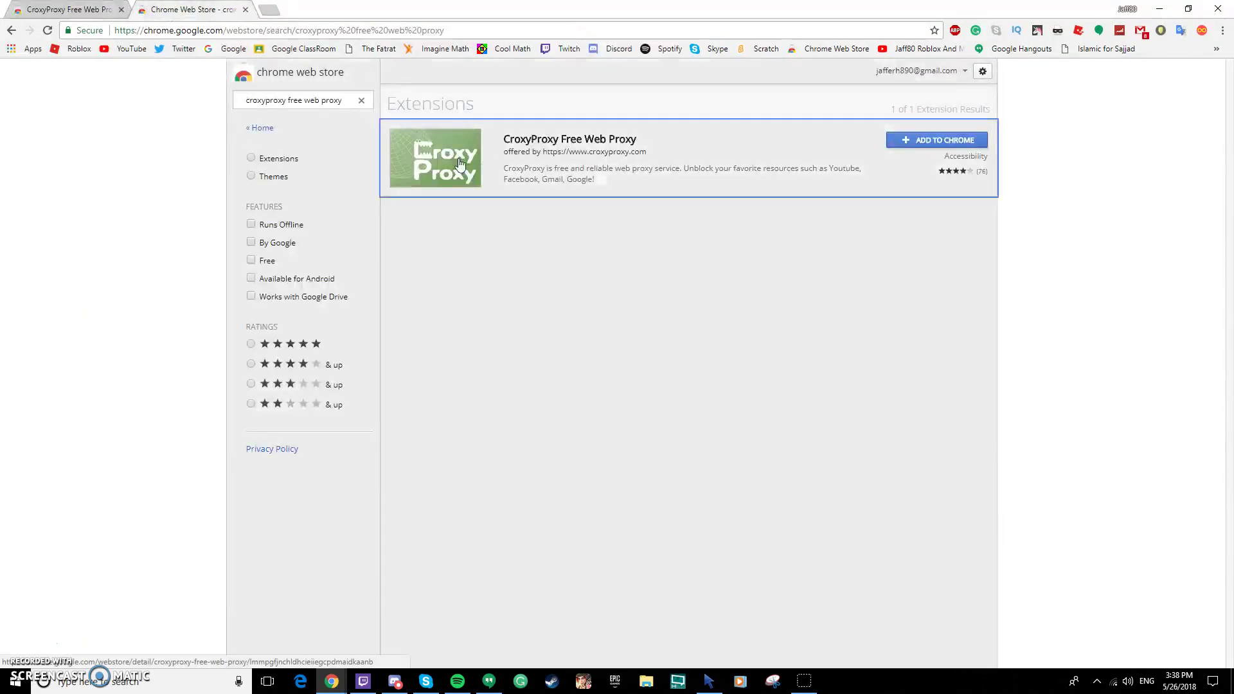
pyautogui.click(463, 164)
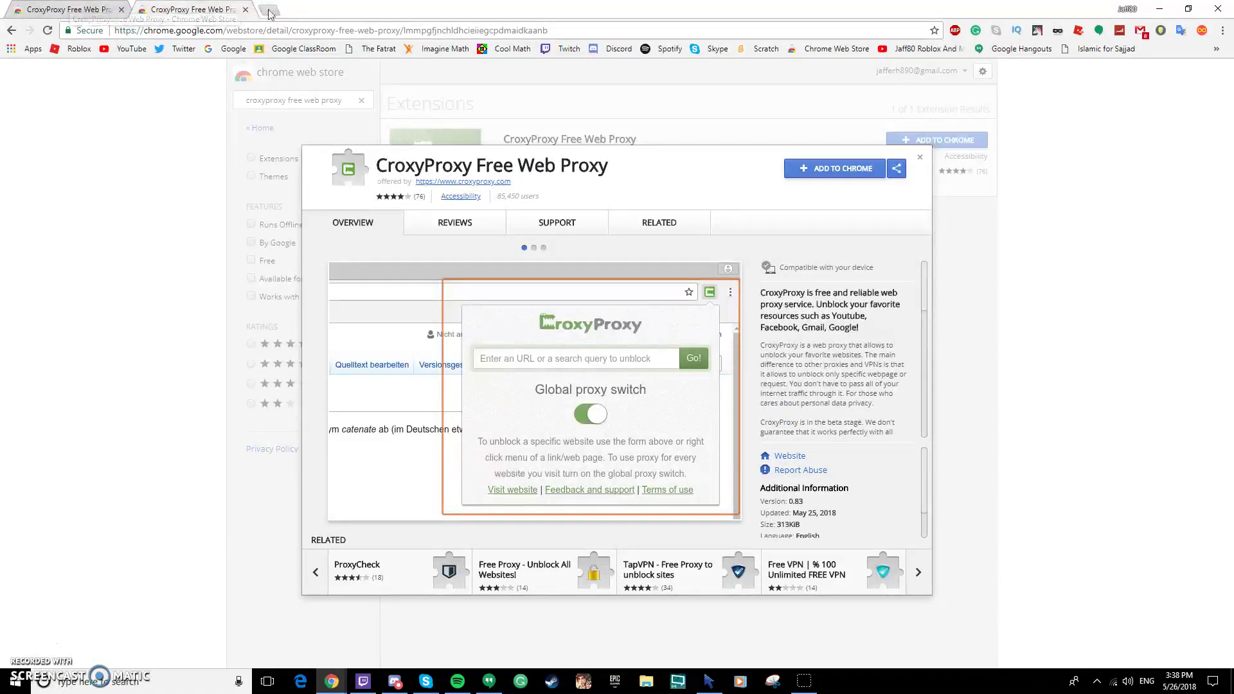
pyautogui.click(245, 9)
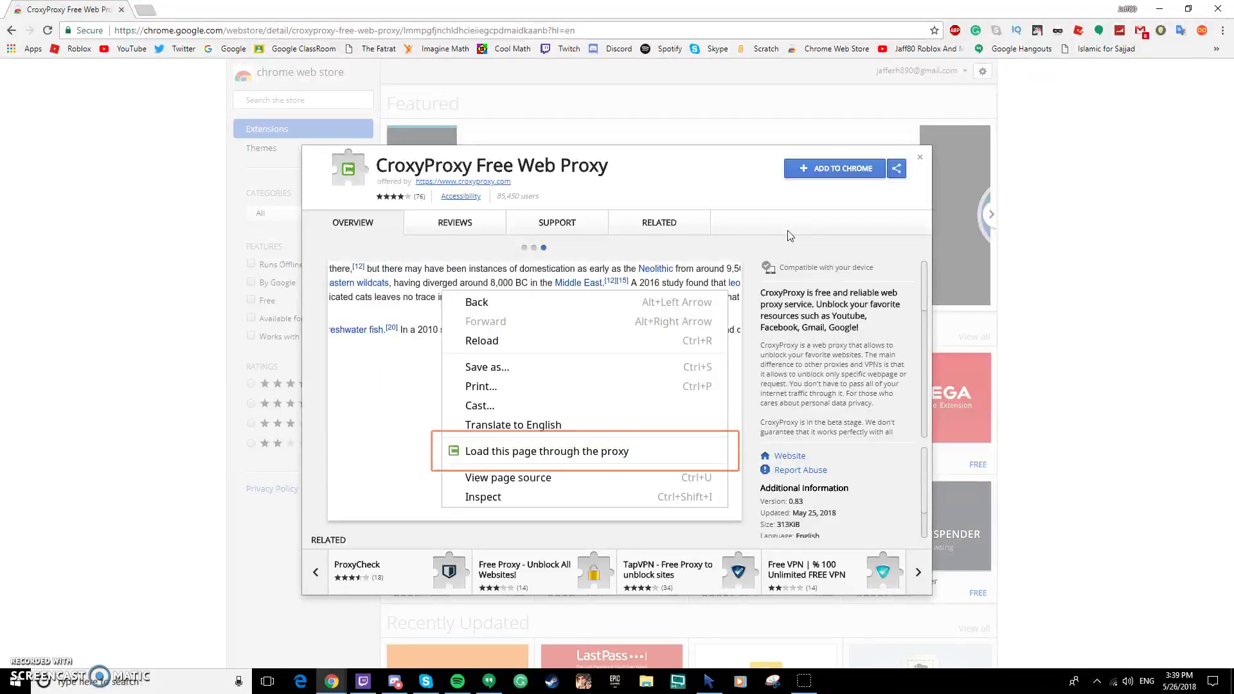
pyautogui.click(836, 168)
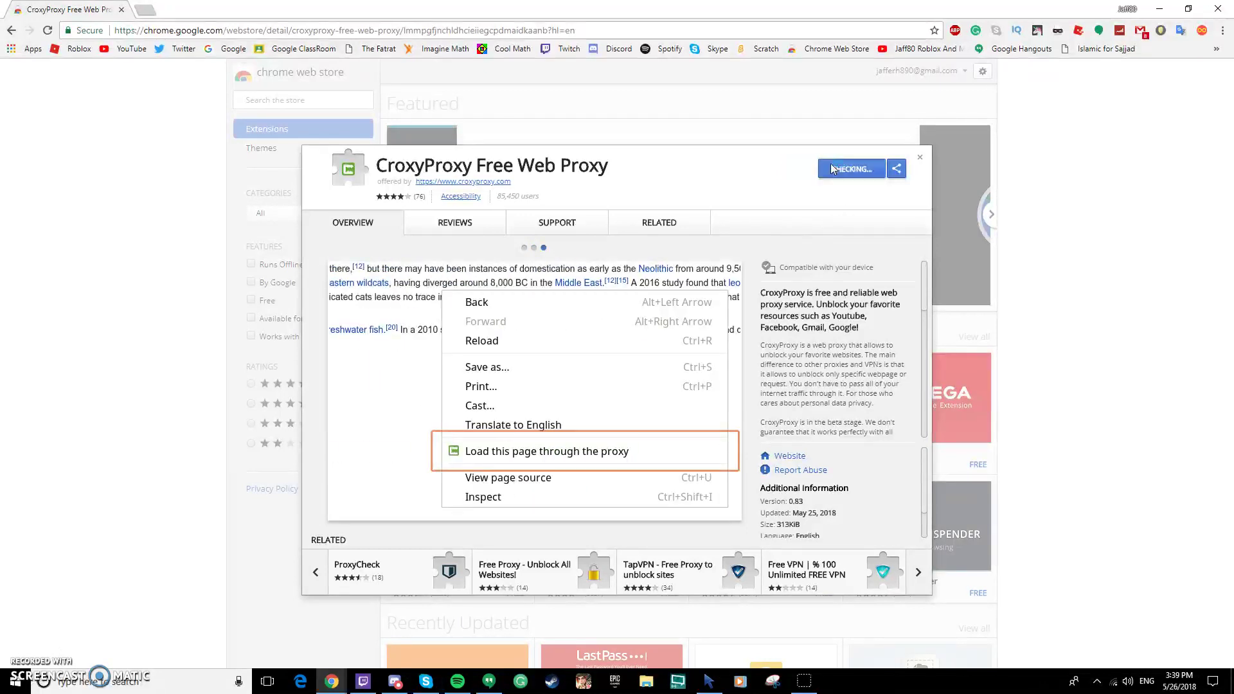
pyautogui.click(638, 136)
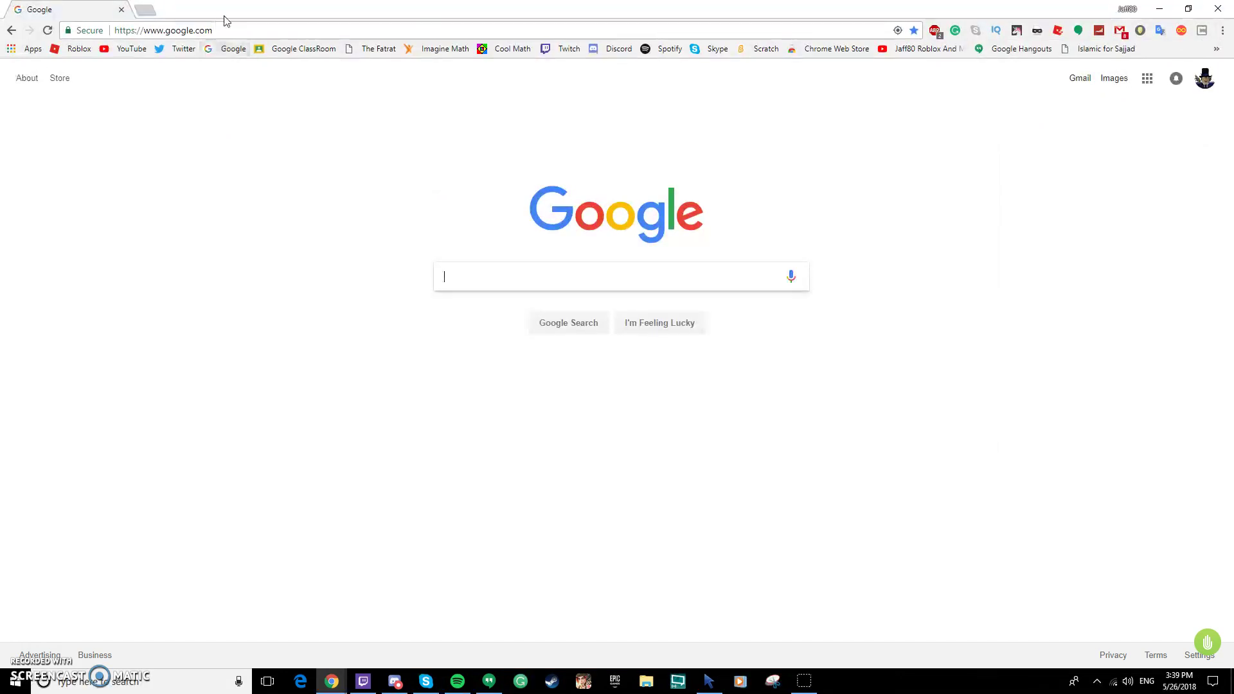
pyautogui.click(228, 49)
pyautogui.click(216, 30)
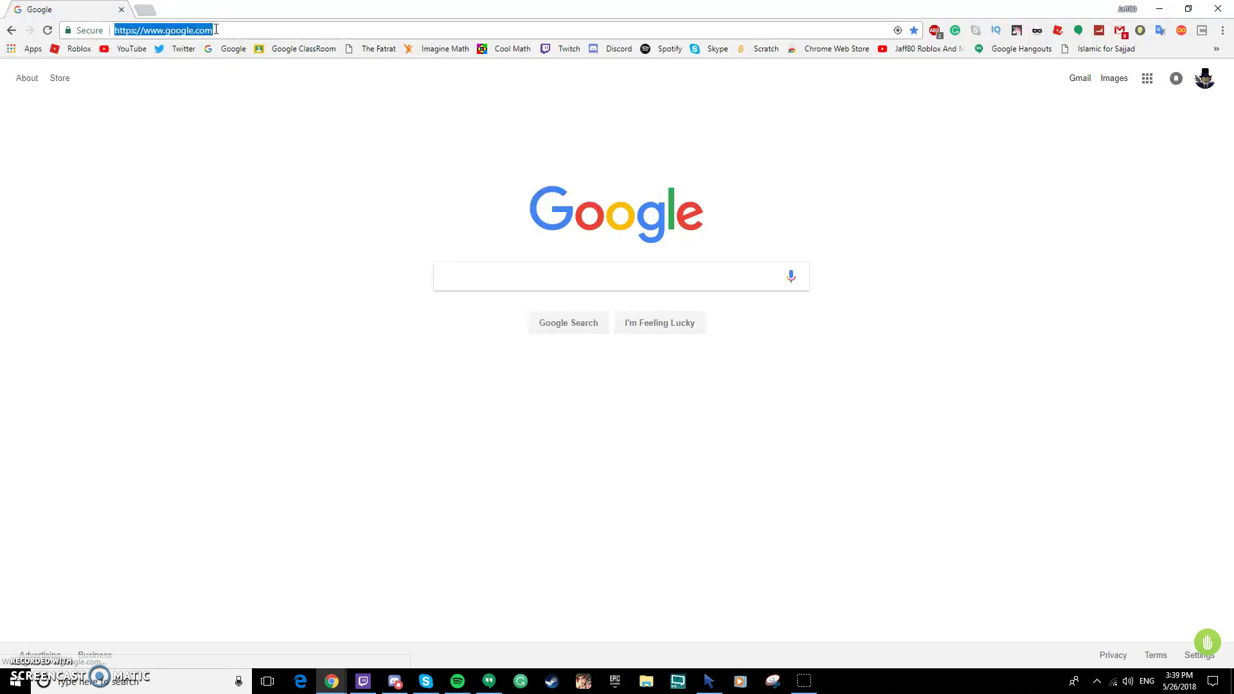
pyautogui.write('wwww/')
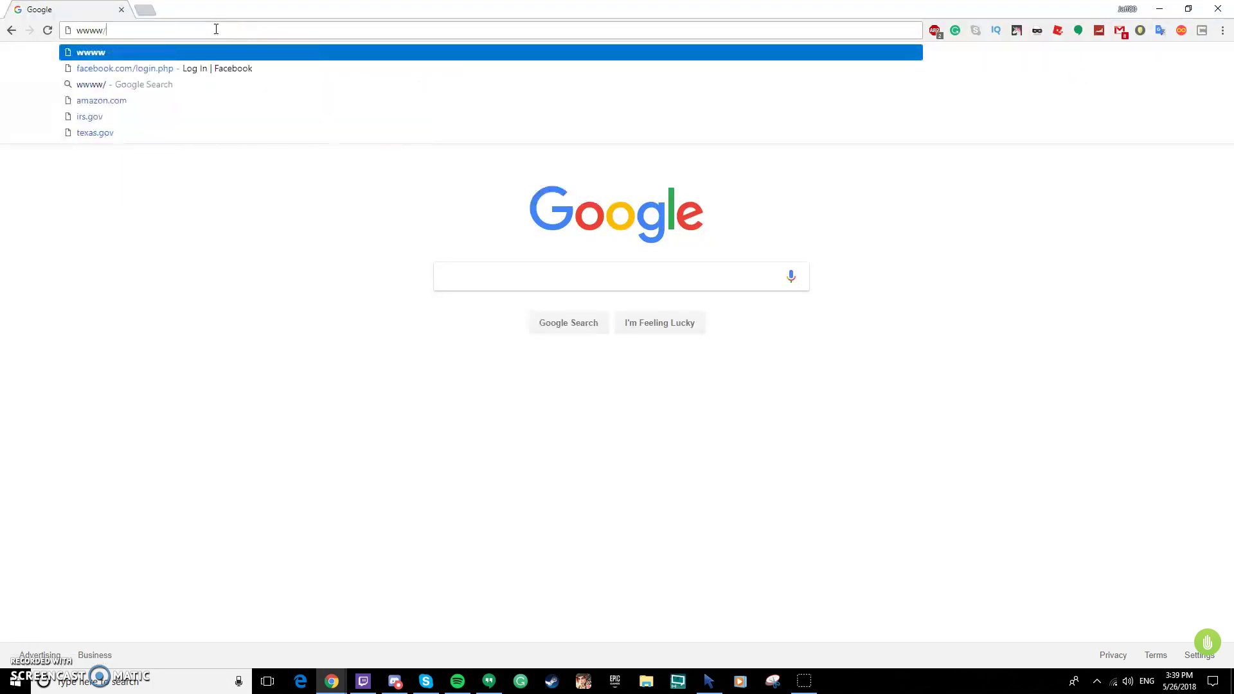
pyautogui.write('roblox')
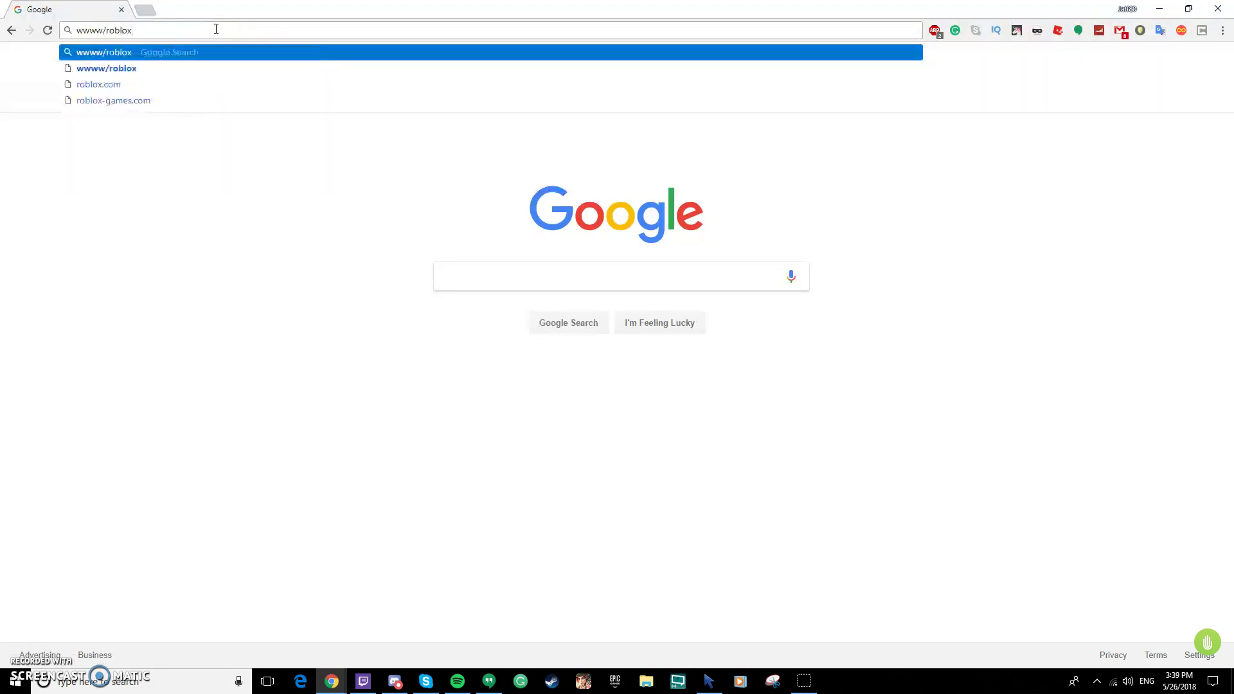
pyautogui.press('BackSpace')
pyautogui.press('BackSpace')
pyautogui.press('BackSpace')
pyautogui.press('BackSpace')
pyautogui.press('BackSpace')
pyautogui.press('BackSpace')
pyautogui.press('BackSpace')
pyautogui.press('BackSpace')
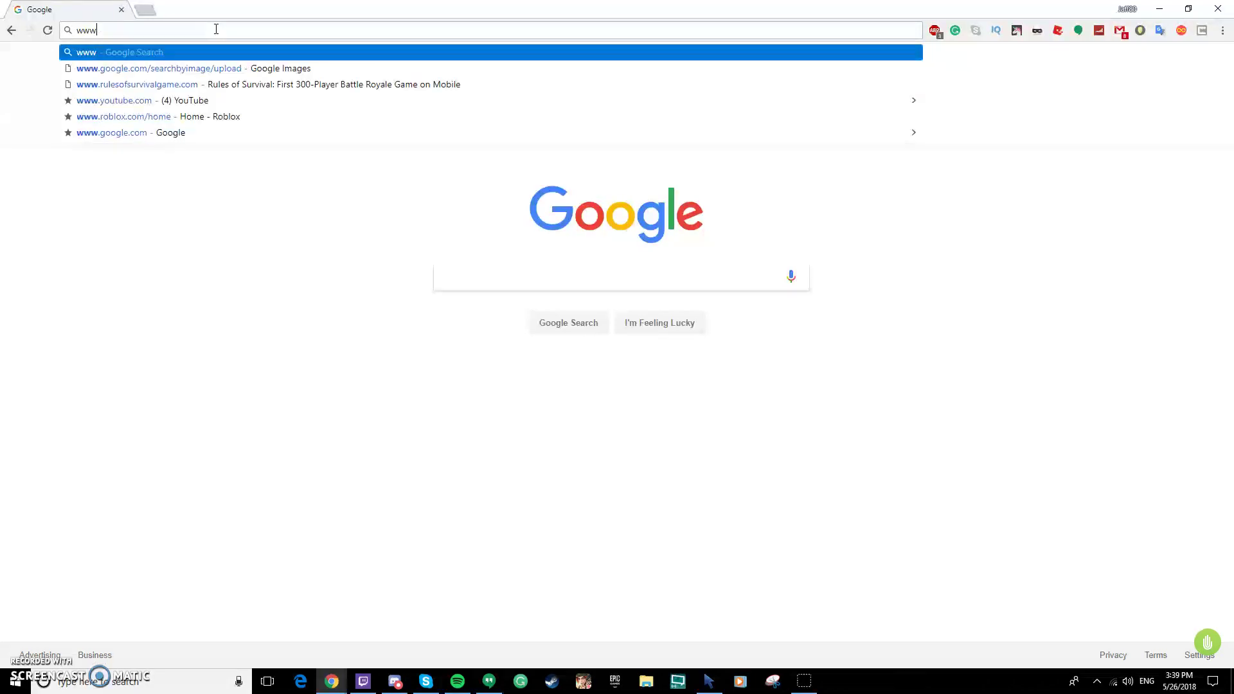
pyautogui.write('.c')
pyautogui.press('BackSpace')
pyautogui.press('BackSpace')
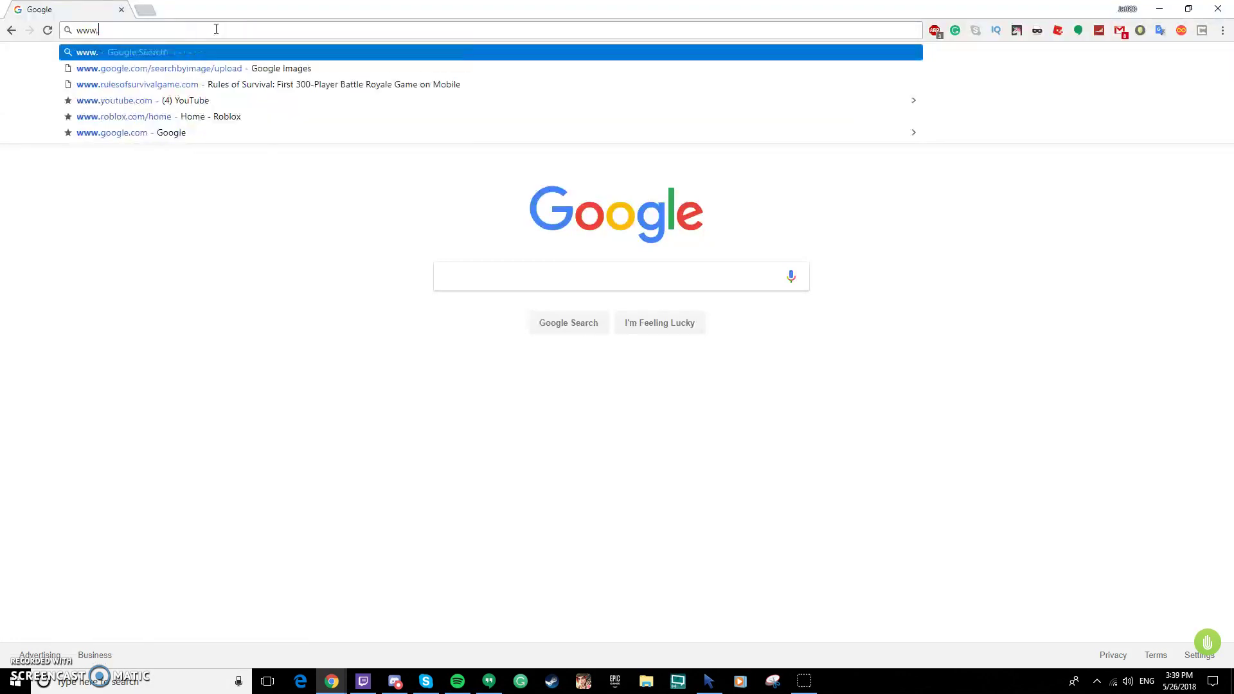
pyautogui.write('roblox')
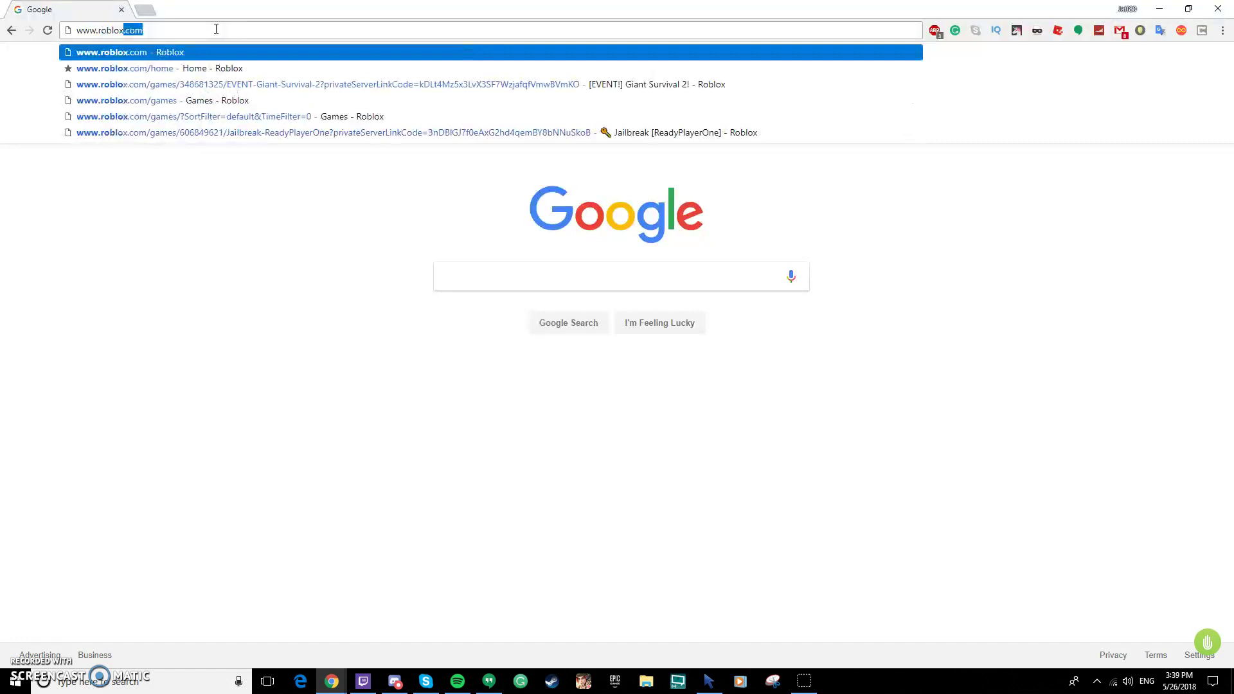
pyautogui.write('.com')
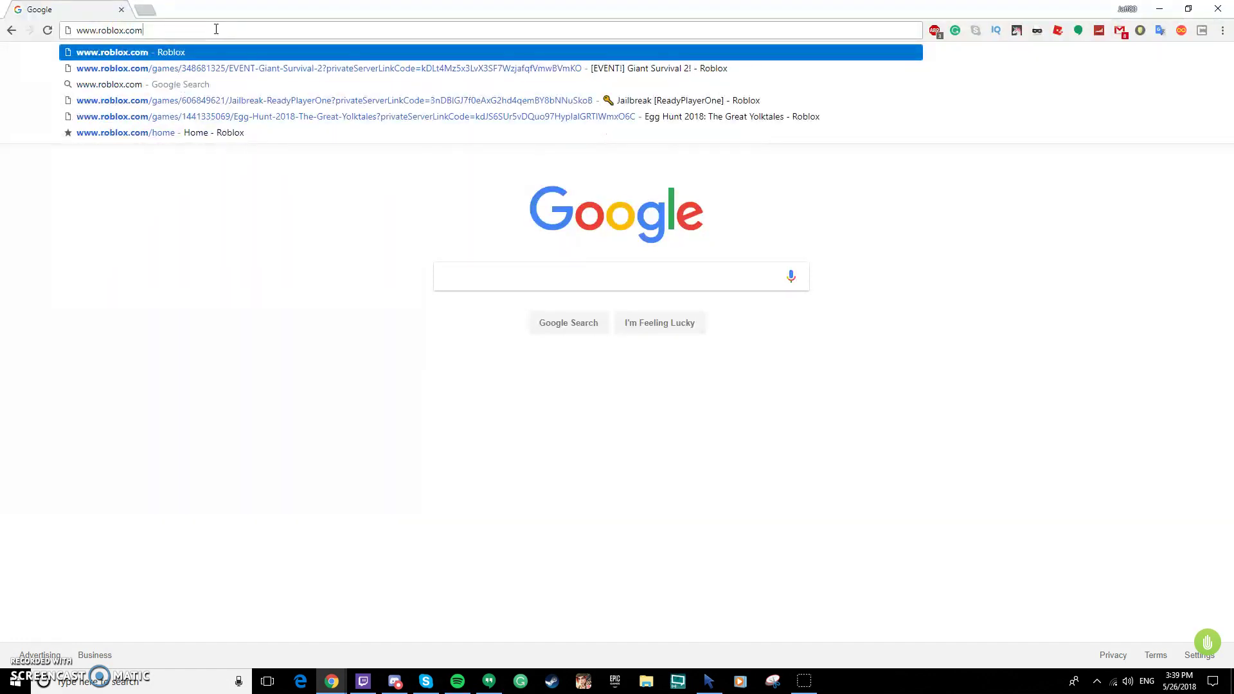
pyautogui.moveTo(138, 30); pyautogui.dragTo(70, 32)
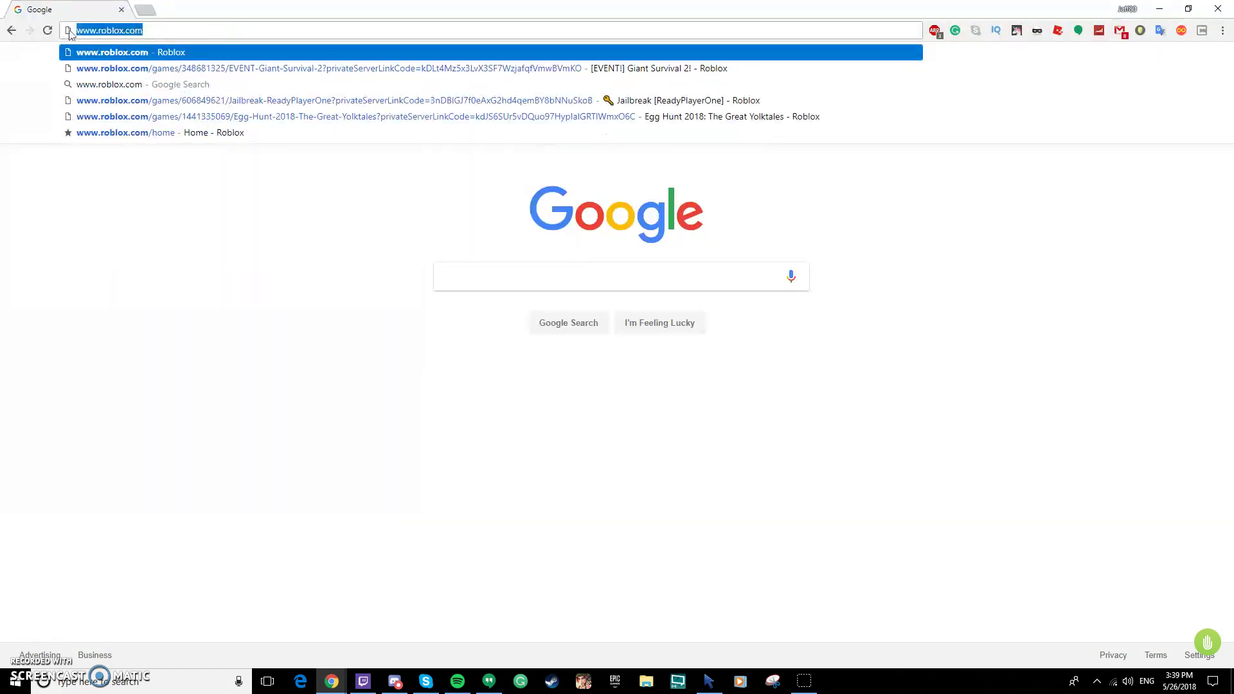
pyautogui.rightClick(124, 35)
pyautogui.click(139, 79)
pyautogui.click(96, 242)
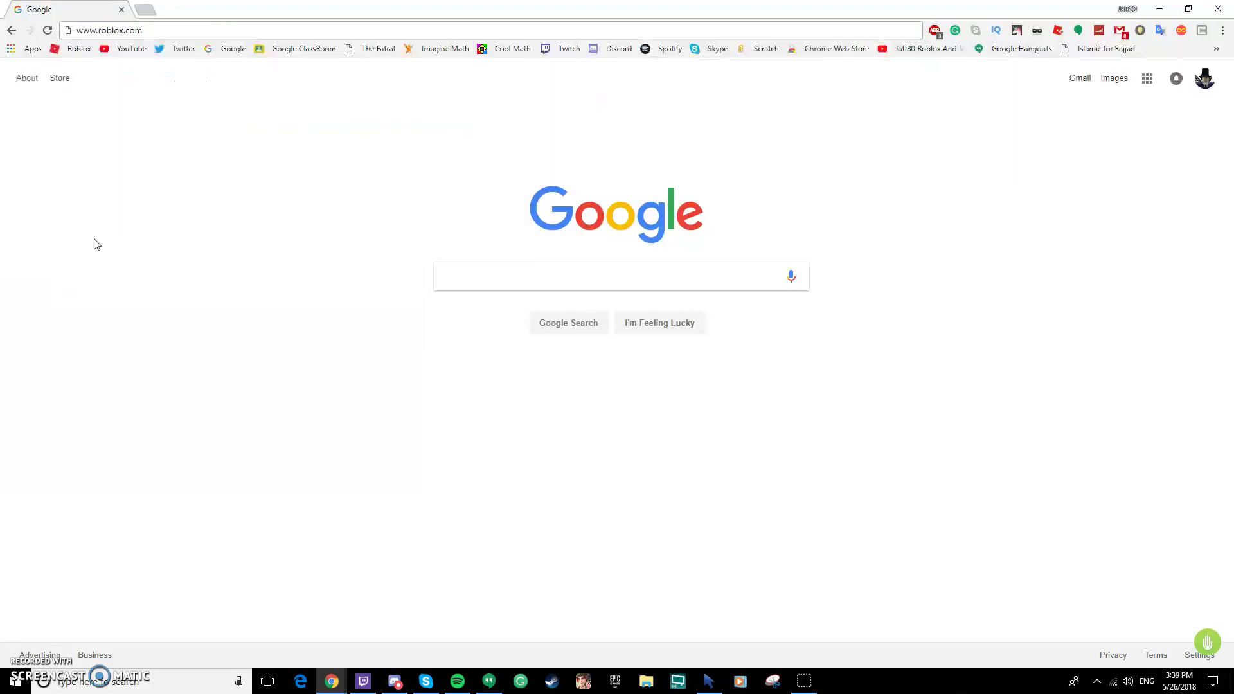
pyautogui.click(1202, 31)
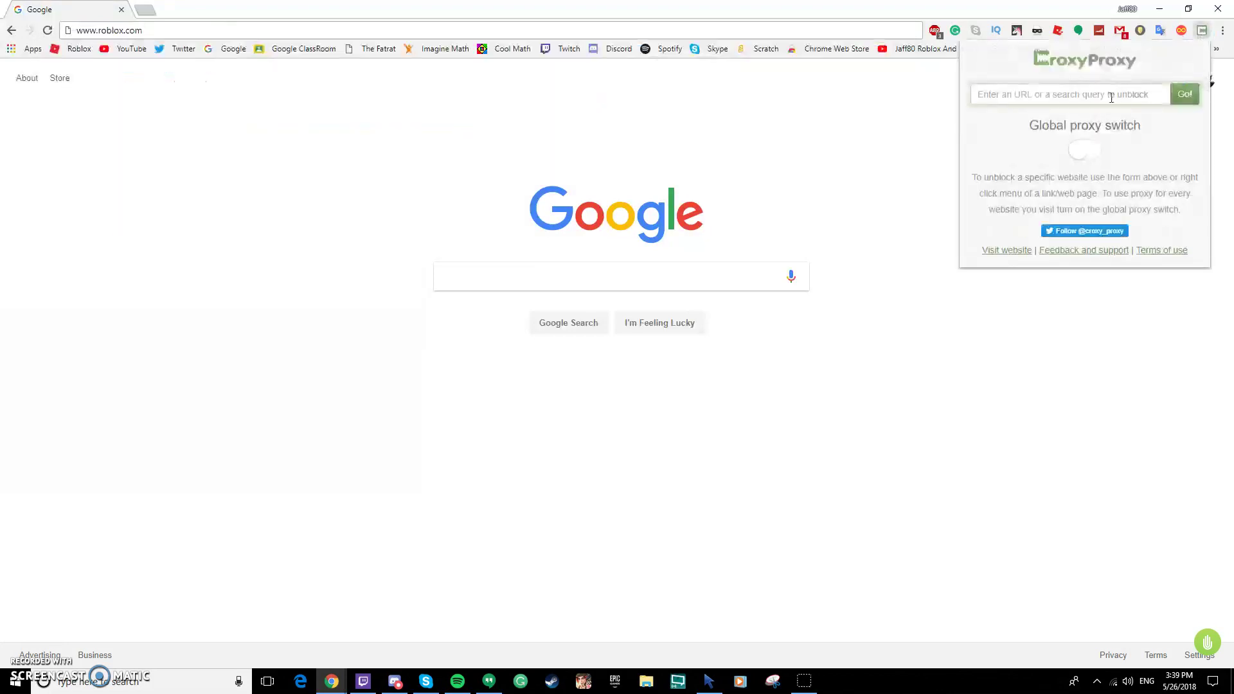
pyautogui.click(1107, 91)
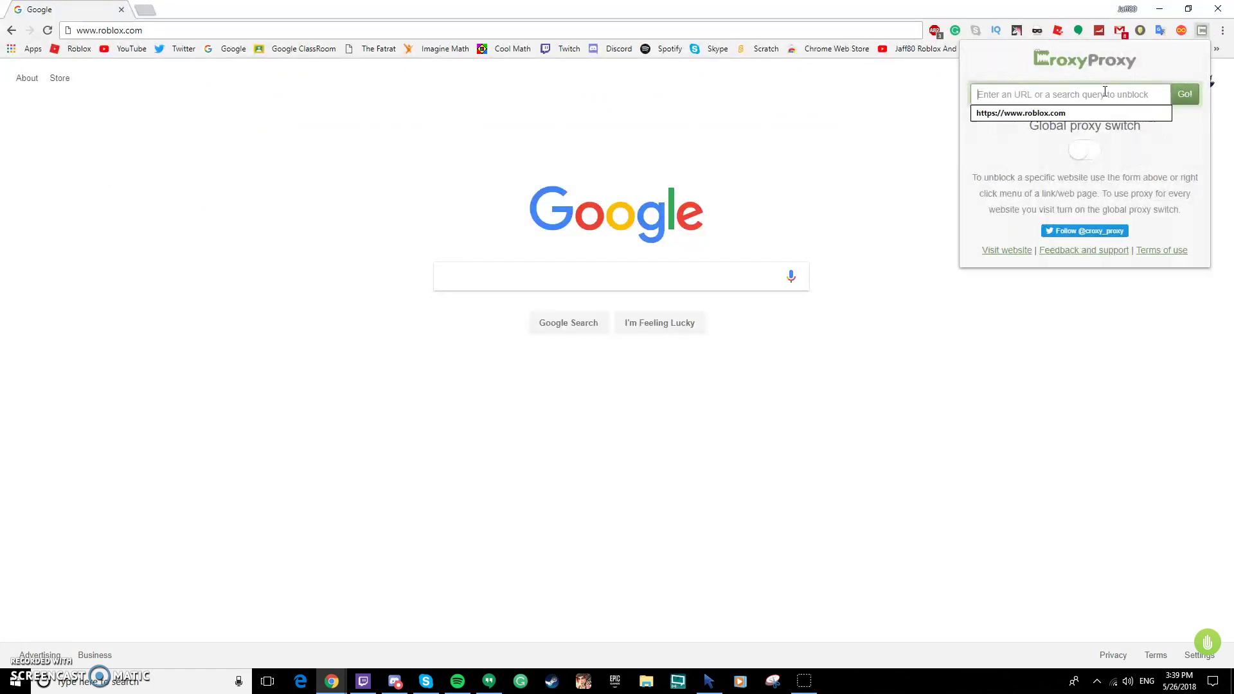
pyautogui.write('ww')
pyautogui.press('BackSpace')
pyautogui.press('BackSpace')
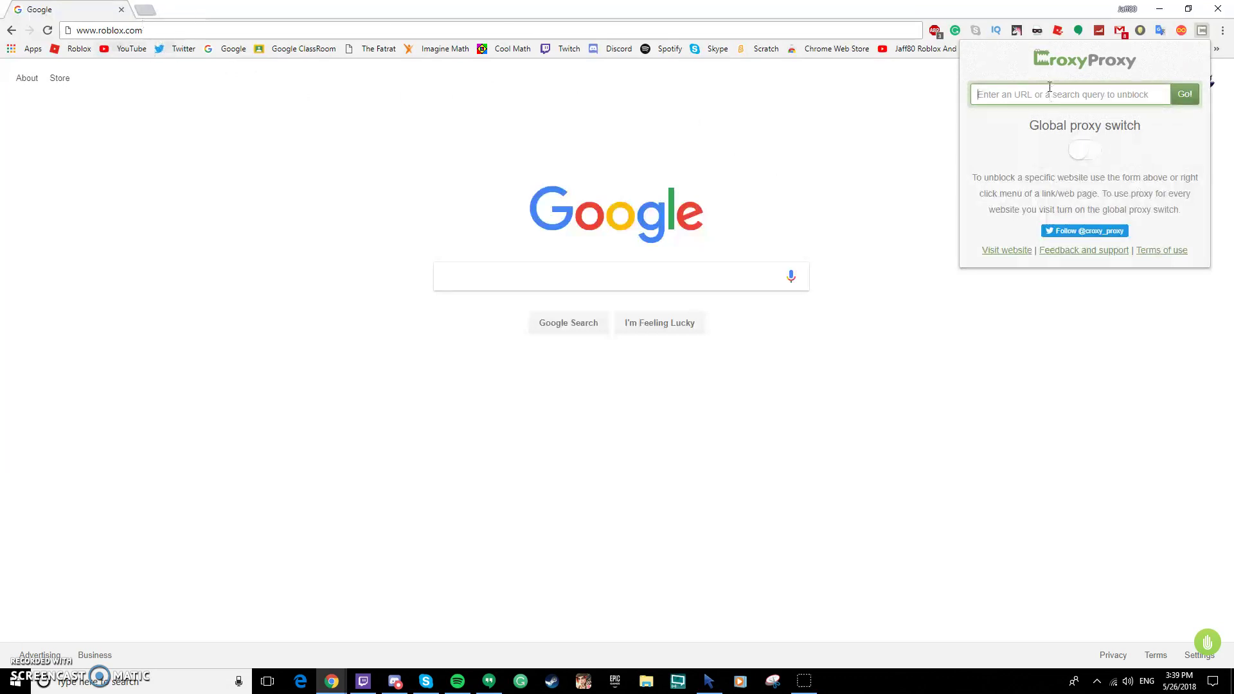
pyautogui.write('www.roblox.')
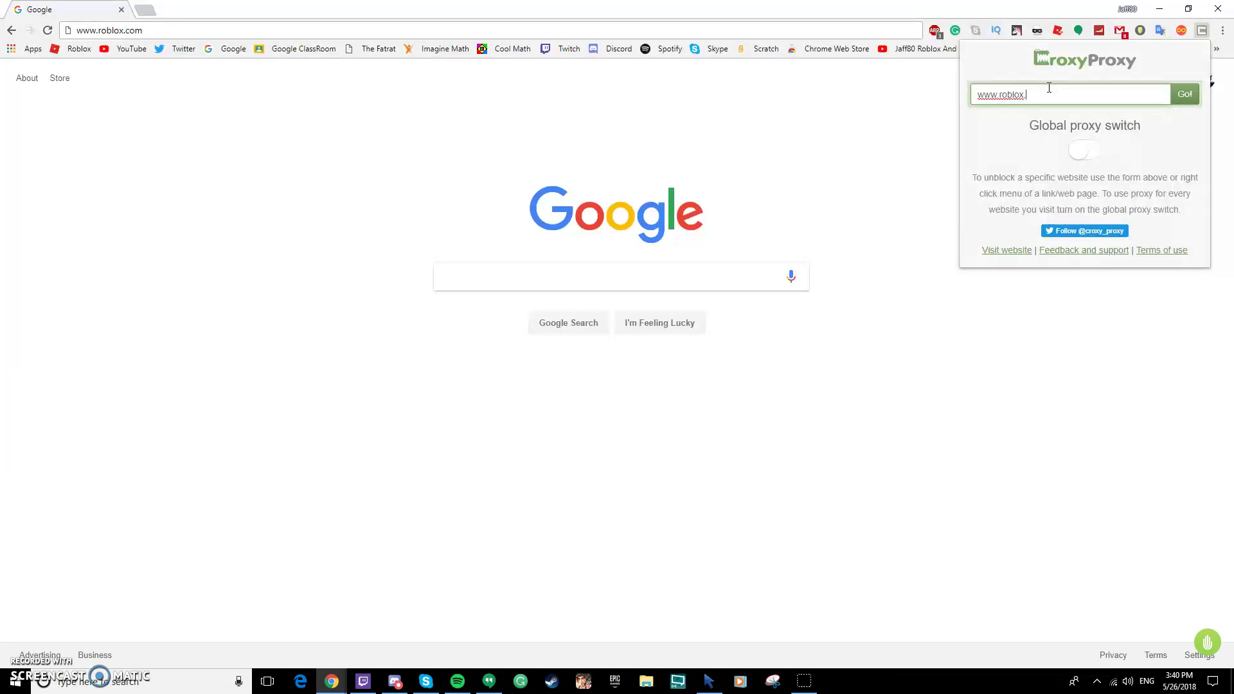
pyautogui.write('xom')
pyautogui.click(1182, 97)
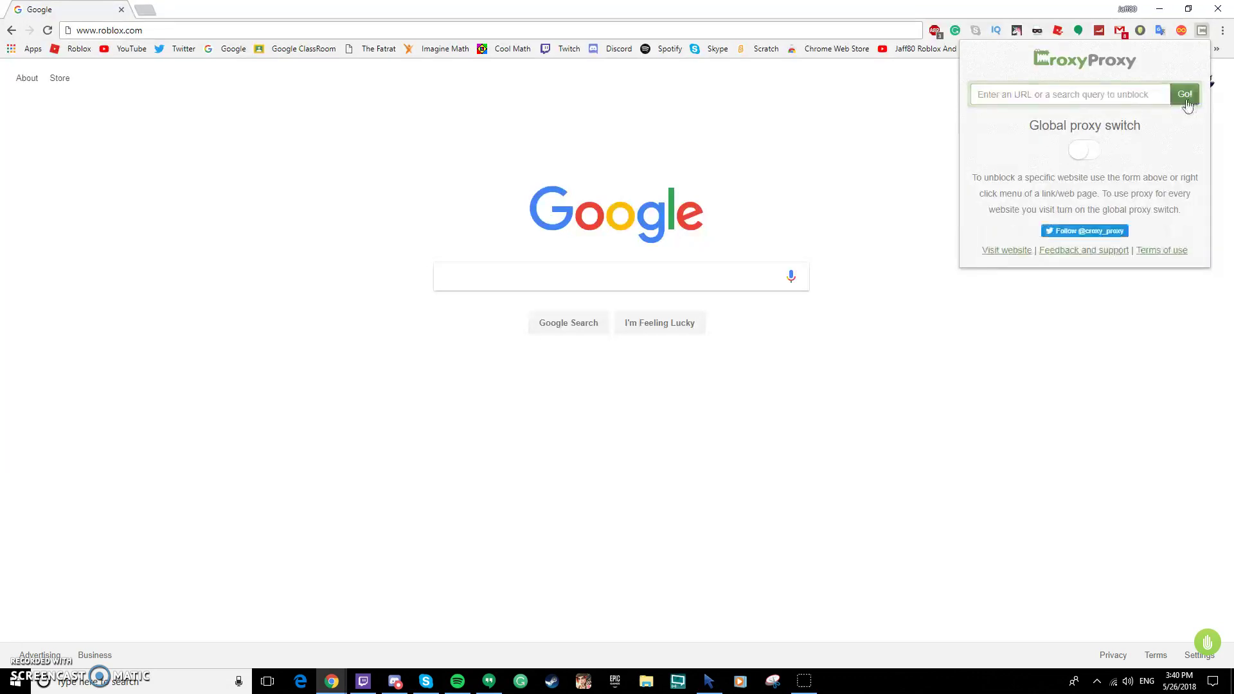
pyautogui.click(1084, 153)
pyautogui.click(1116, 94)
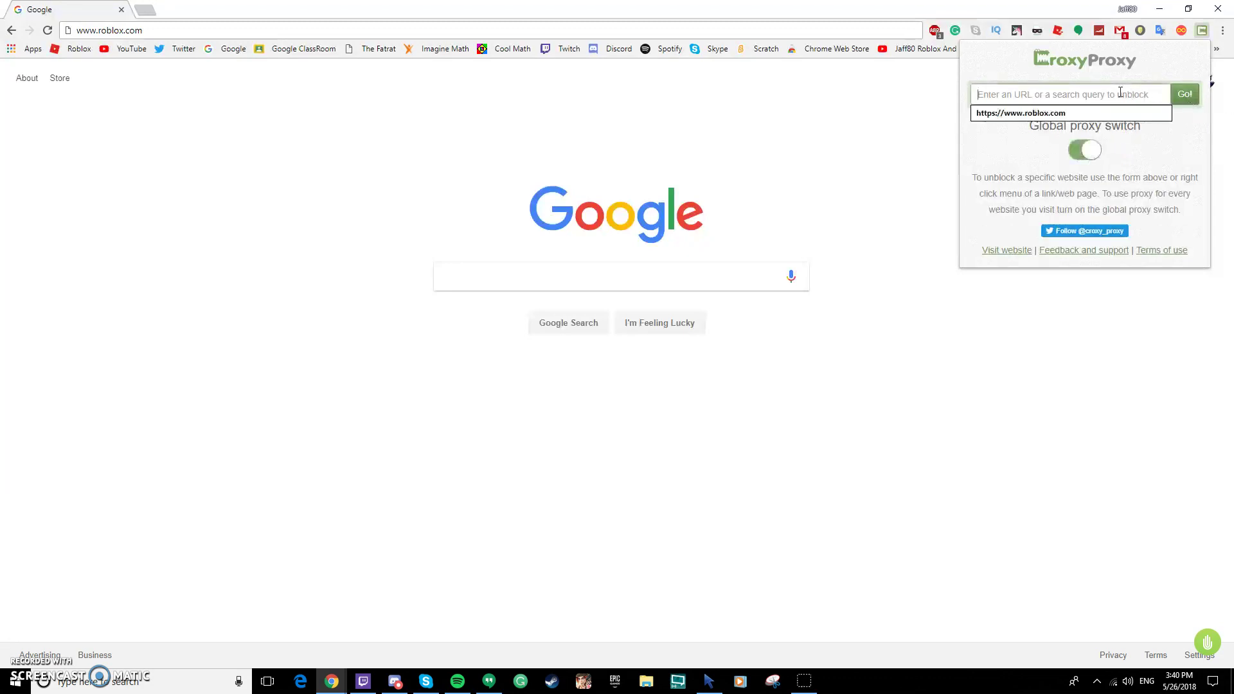
pyautogui.click(1064, 113)
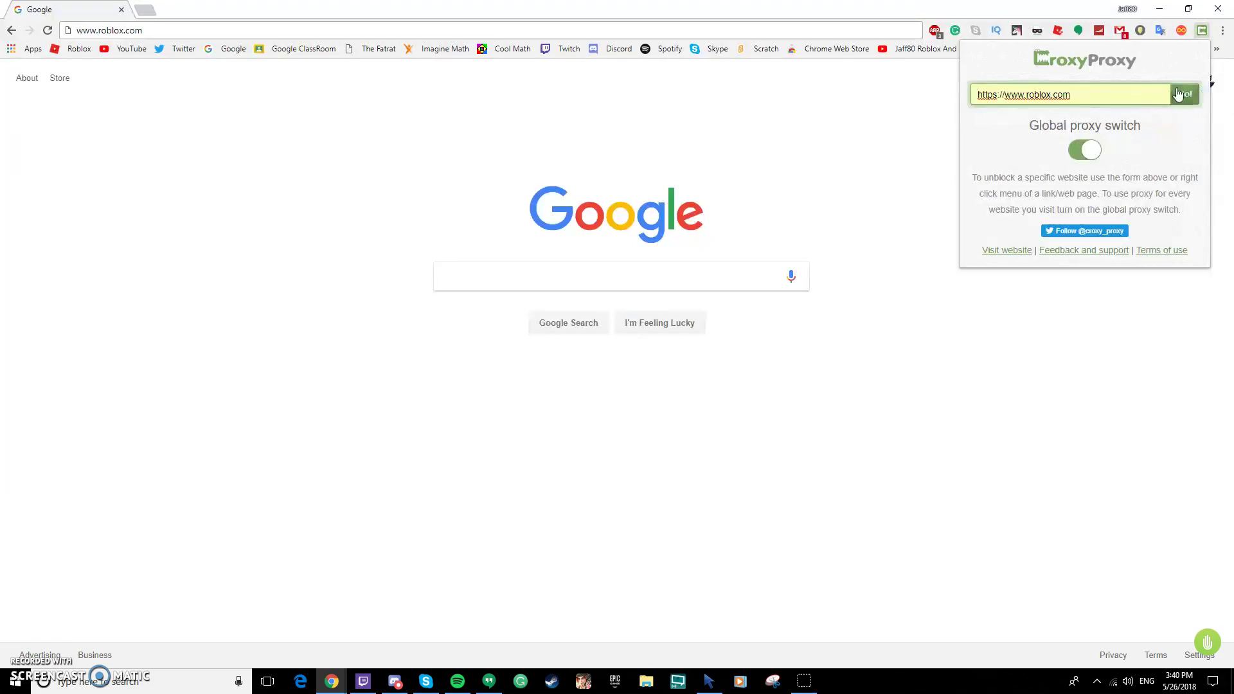
pyautogui.click(1182, 94)
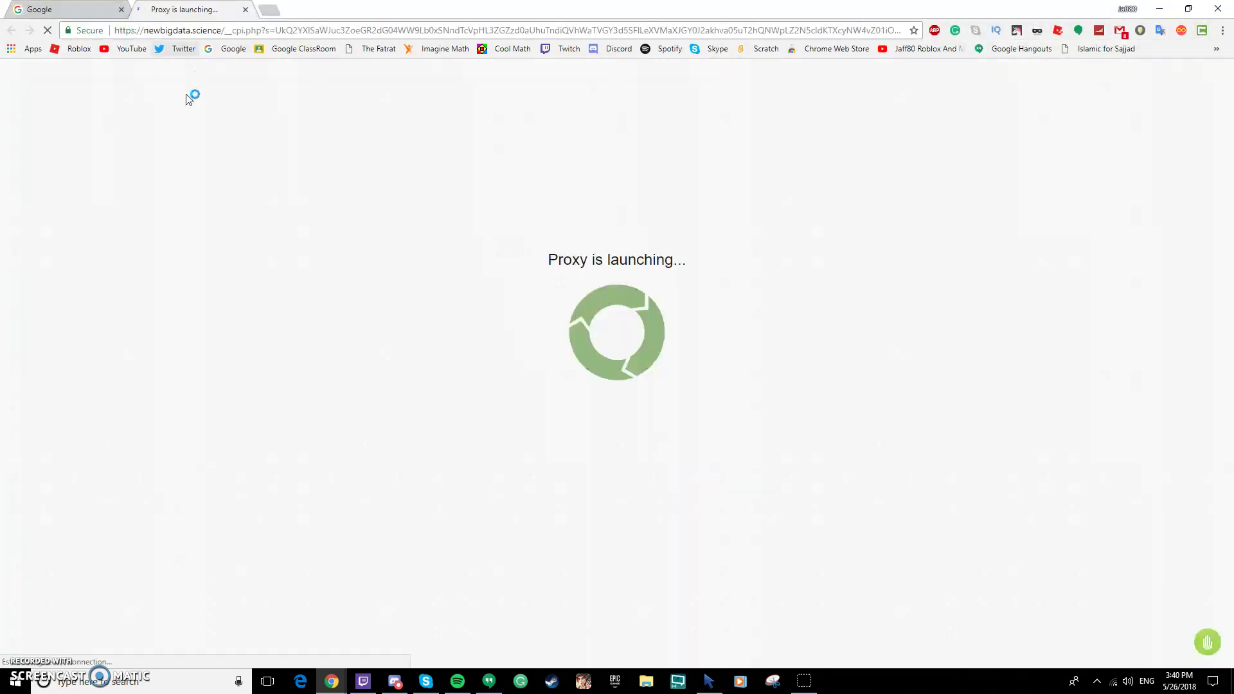